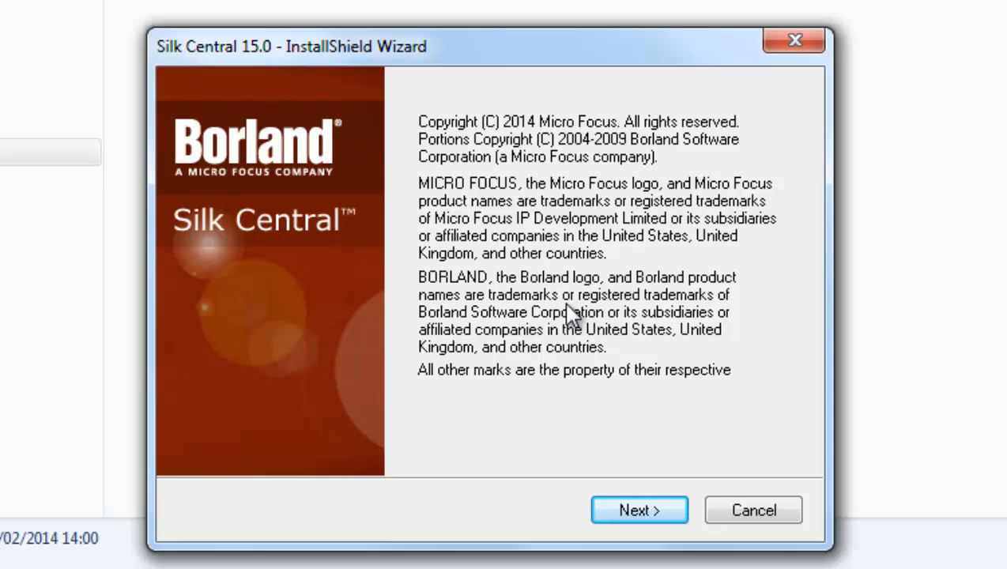
Pass the copyright notice and keep English as the installation language.
{"action": "left_click", "coordinate": [654, 512]}
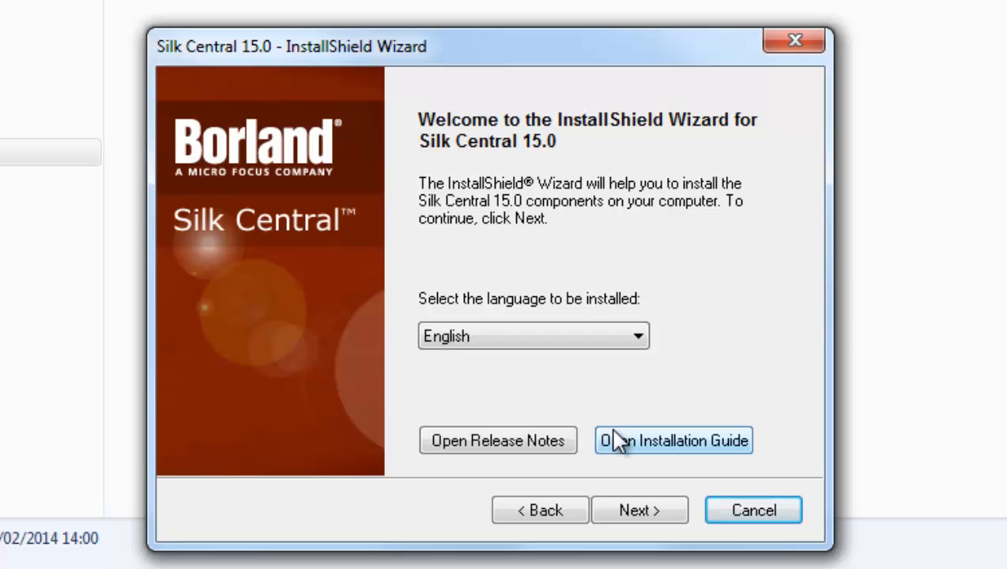
{"action": "left_click", "coordinate": [579, 347]}
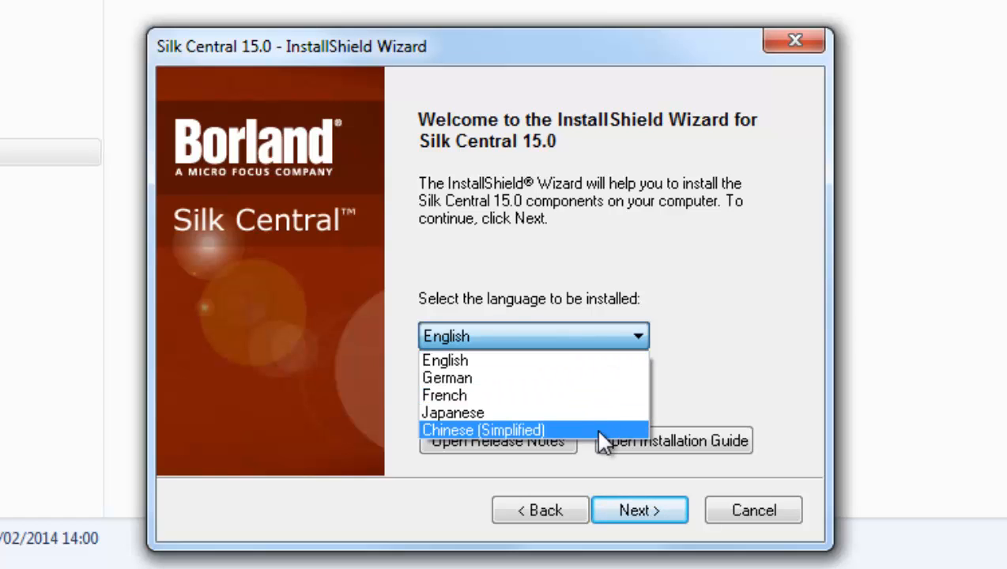
{"action": "left_click", "coordinate": [662, 368]}
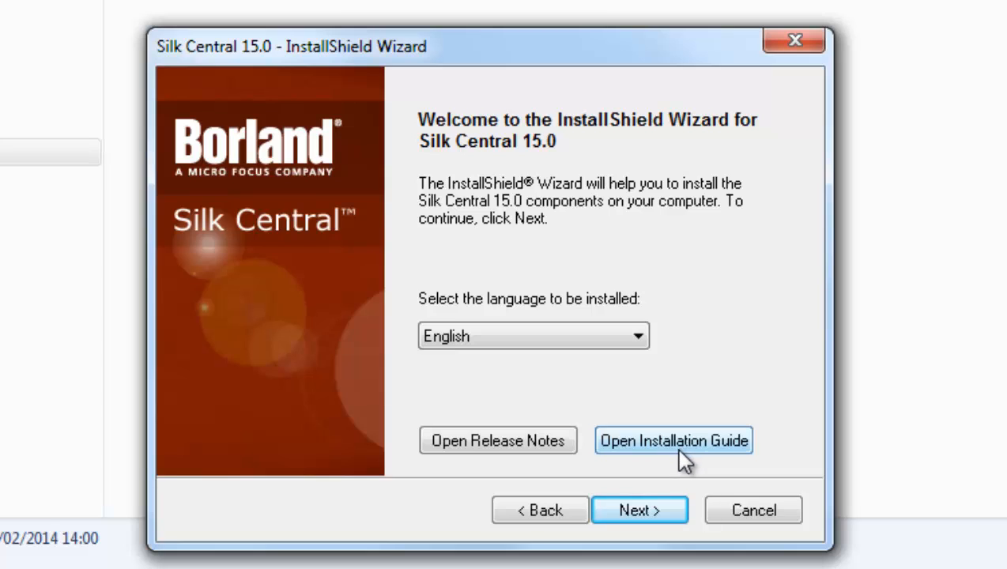
{"action": "left_click", "coordinate": [641, 512]}
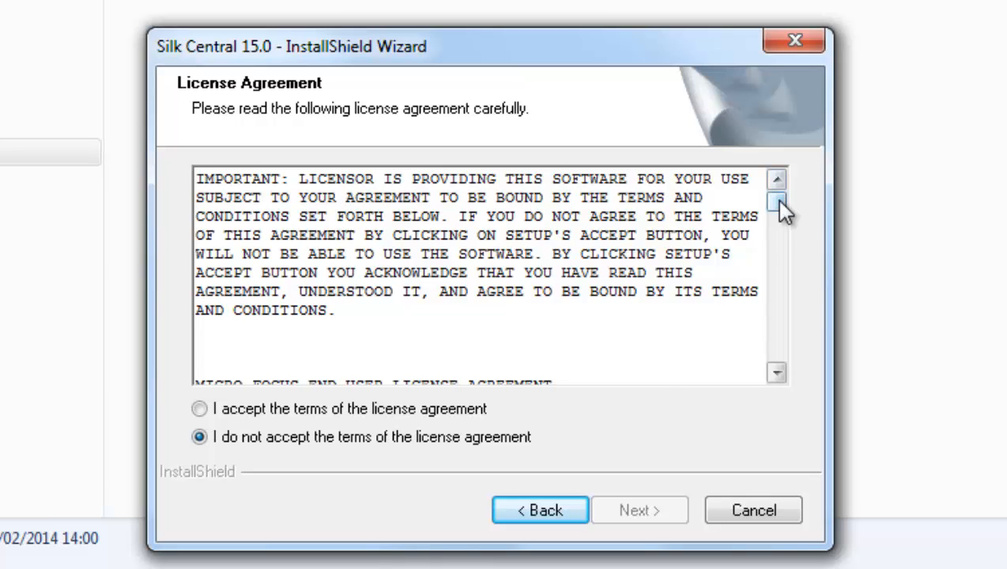
Accept the license agreement terms and acknowledge the IIS web server notice.
{"action": "left_click_drag", "start_coordinate": [775, 199], "coordinate": [776, 227]}
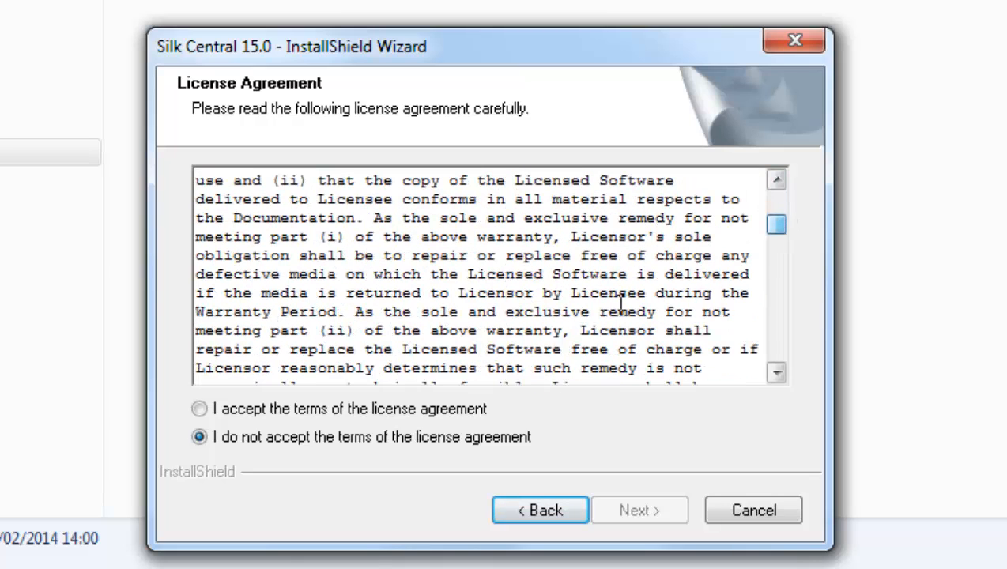
{"action": "left_click", "coordinate": [199, 409]}
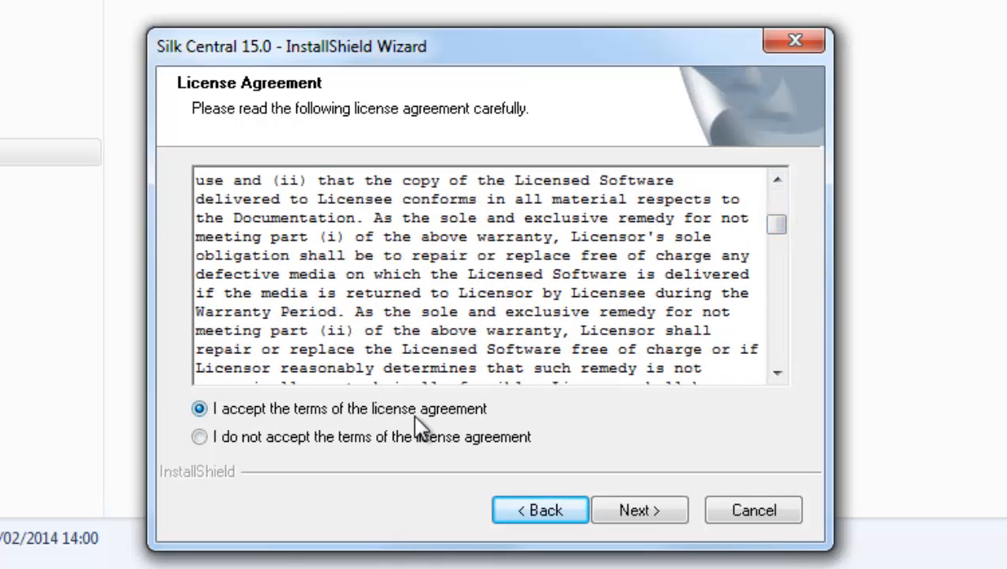
{"action": "left_click", "coordinate": [639, 511]}
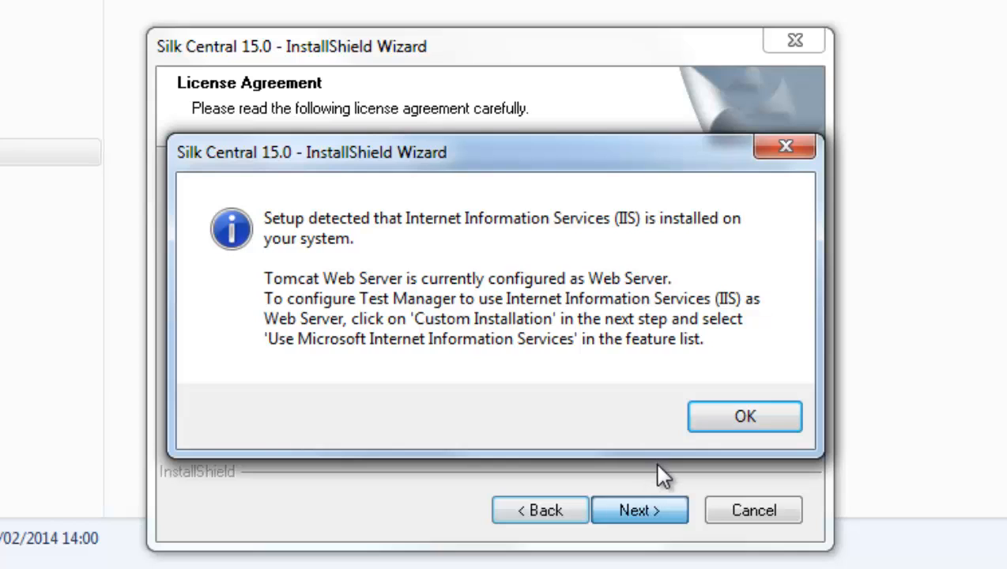
{"action": "left_click", "coordinate": [745, 419]}
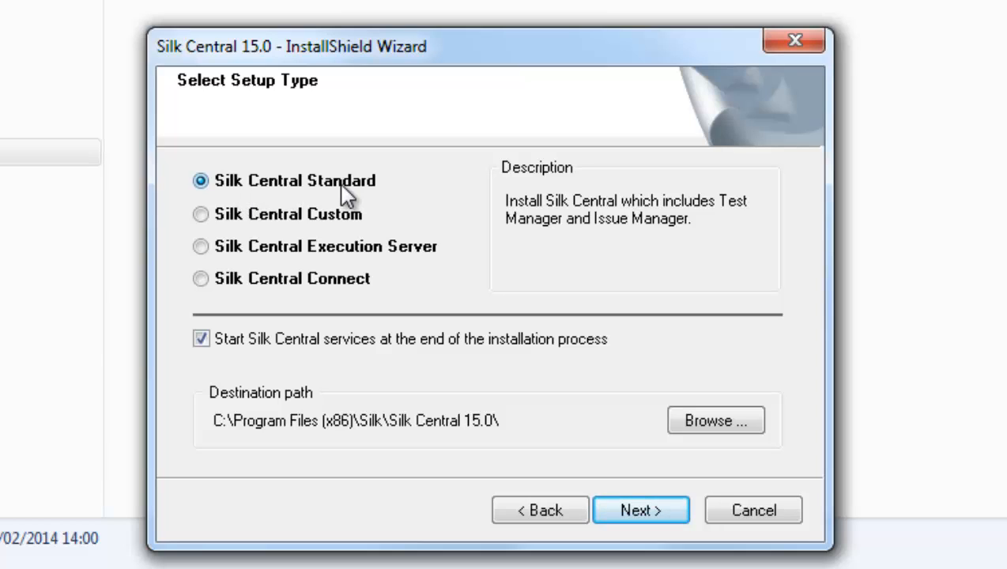
Choose Silk Central Custom, review the Silk Central Web Server feature, then go back to setup types.
{"action": "left_click", "coordinate": [204, 213]}
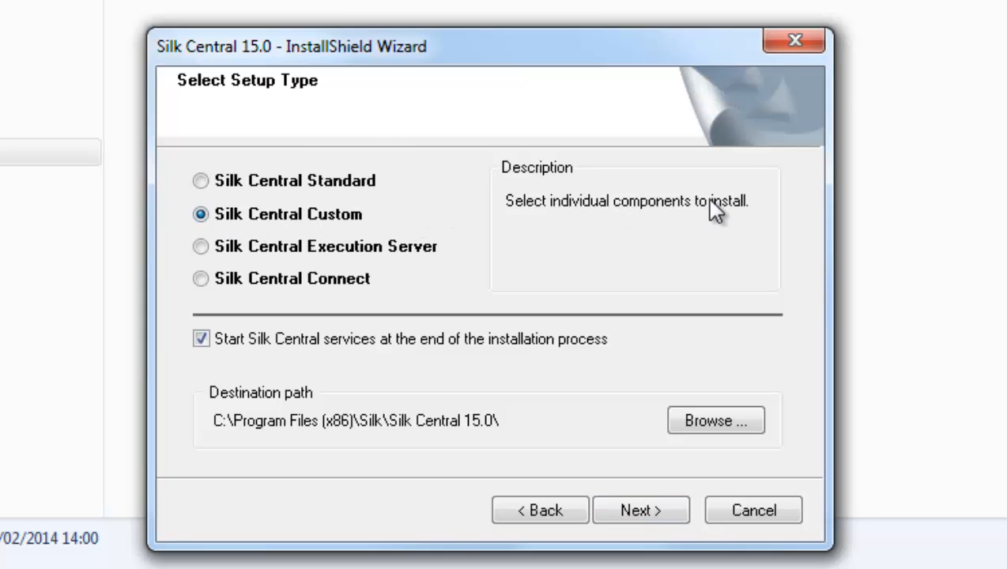
{"action": "left_click", "coordinate": [623, 513]}
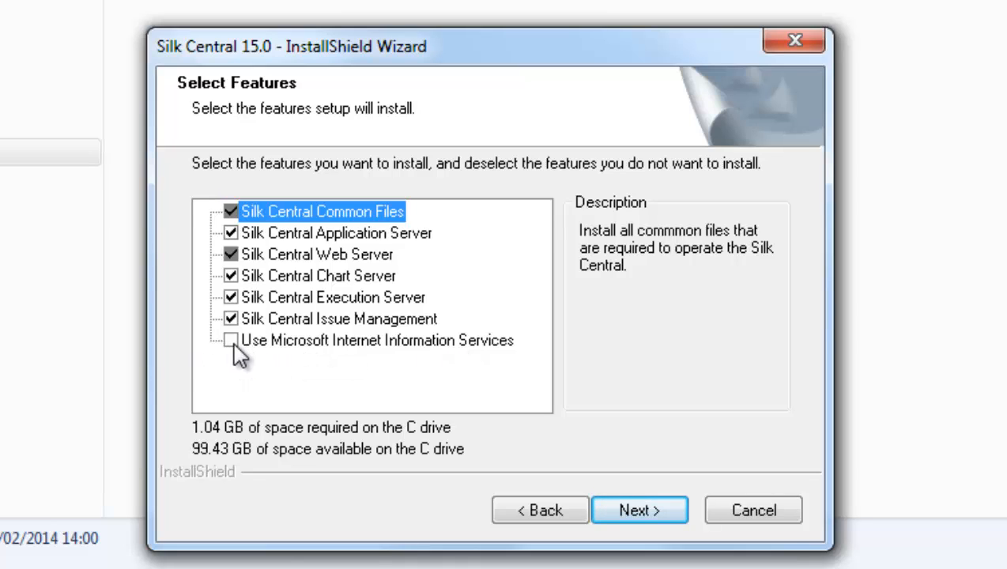
{"action": "left_click", "coordinate": [290, 259]}
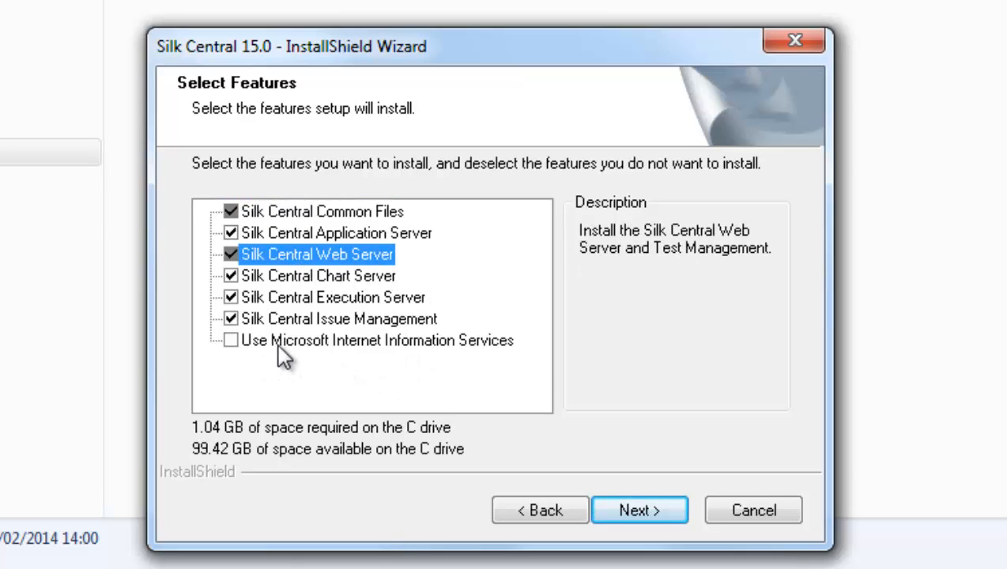
{"action": "left_click", "coordinate": [539, 514]}
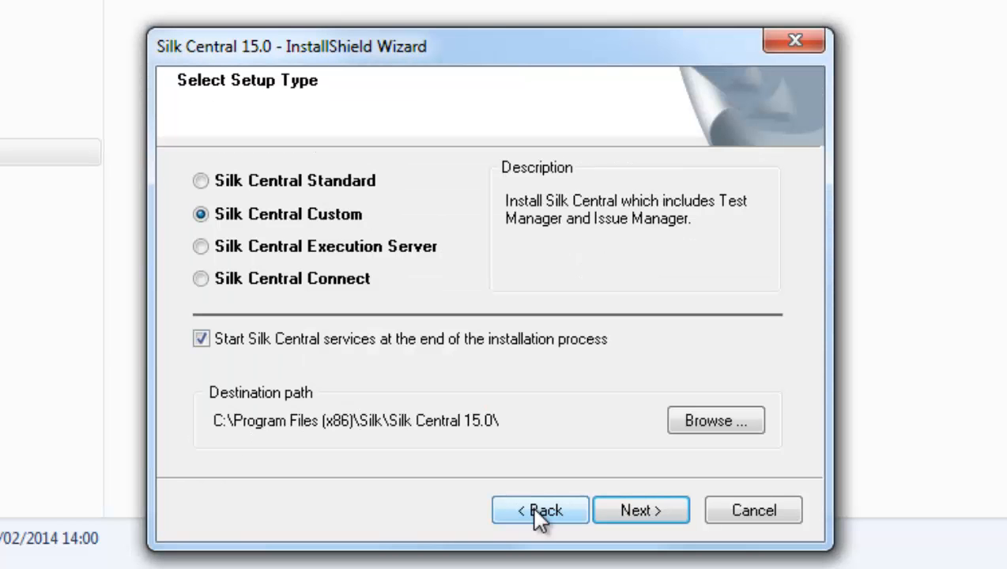
Switch to the Silk Central Standard setup type and view the installation options summary.
{"action": "left_click", "coordinate": [202, 180]}
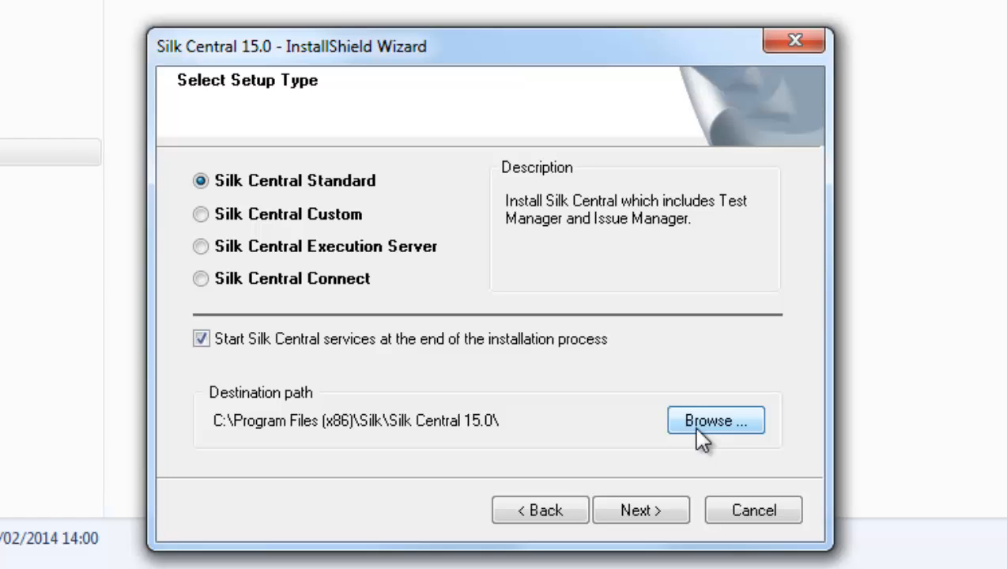
{"action": "left_click", "coordinate": [625, 511]}
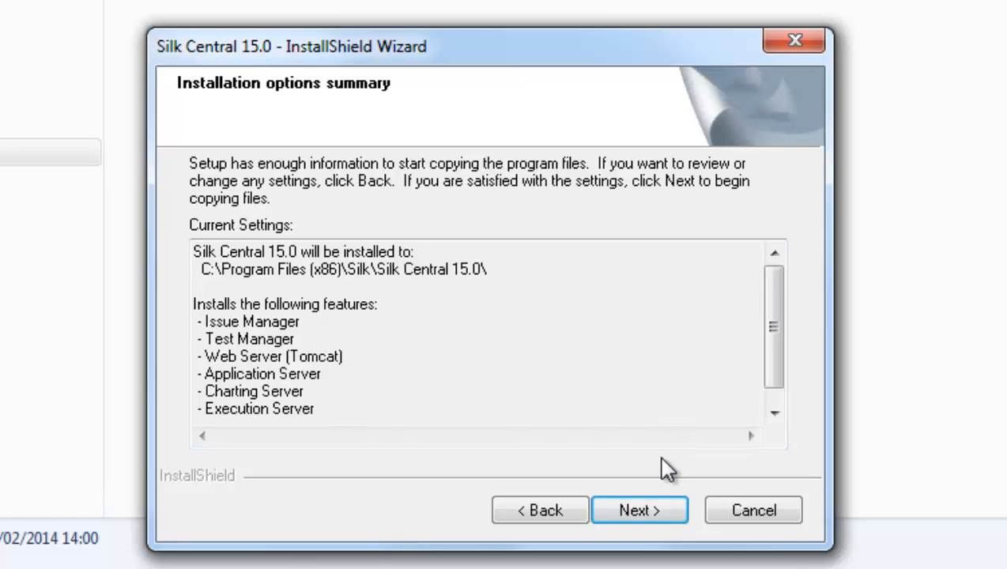
Start the installation with the summarized Standard settings.
{"action": "left_click", "coordinate": [636, 510]}
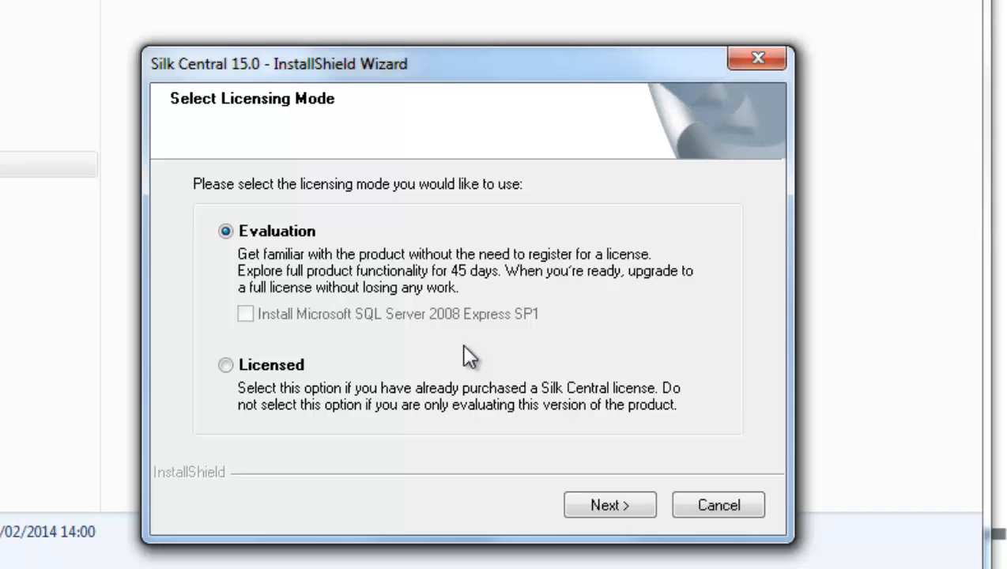
Continue with the Evaluation licensing mode so setup completes.
{"action": "left_click", "coordinate": [596, 501]}
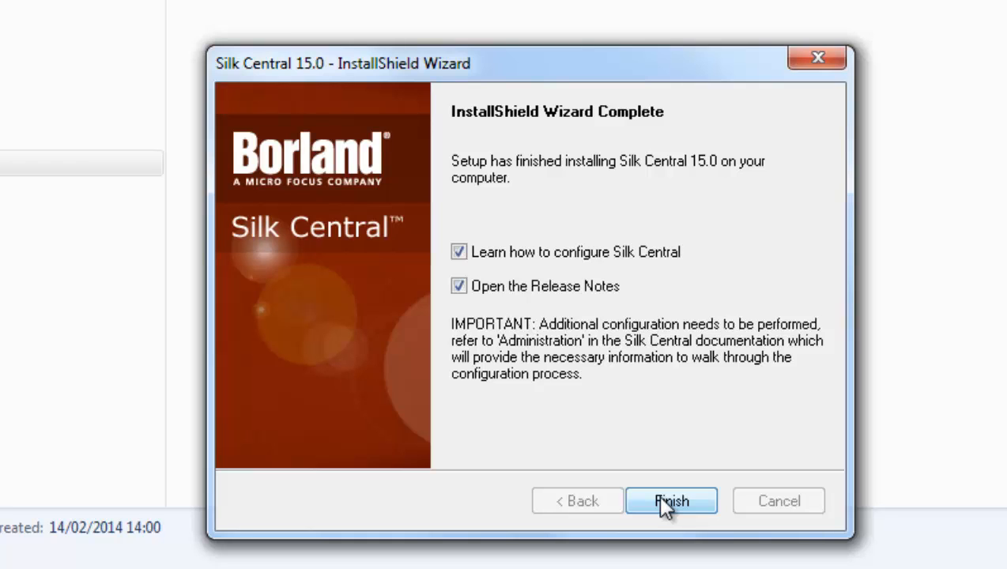
Finish the installer and expand the Report Subscriptions bookmark in the release notes PDF.
{"action": "left_click", "coordinate": [661, 500]}
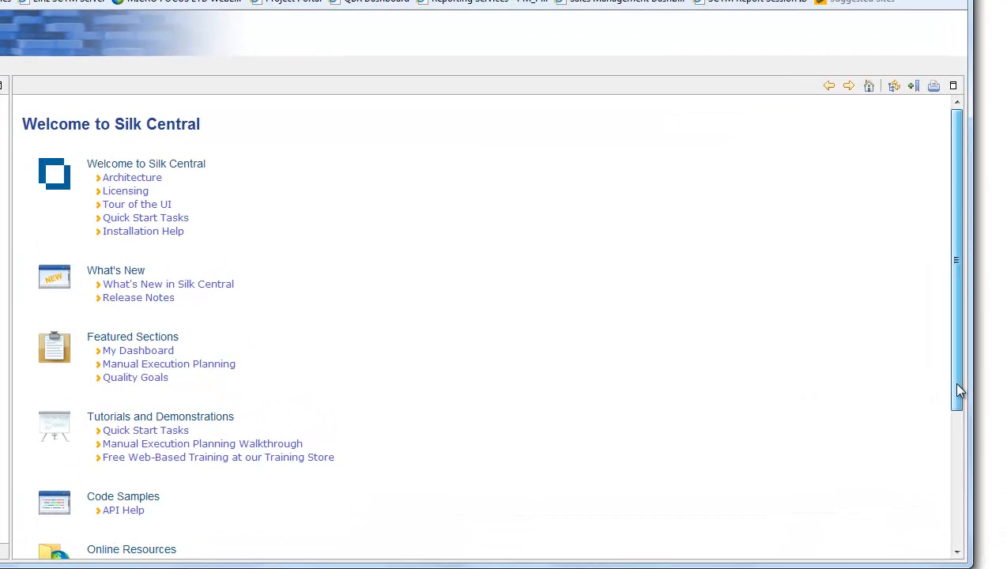
{"action": "left_click_drag", "start_coordinate": [957, 389], "coordinate": [953, 493]}
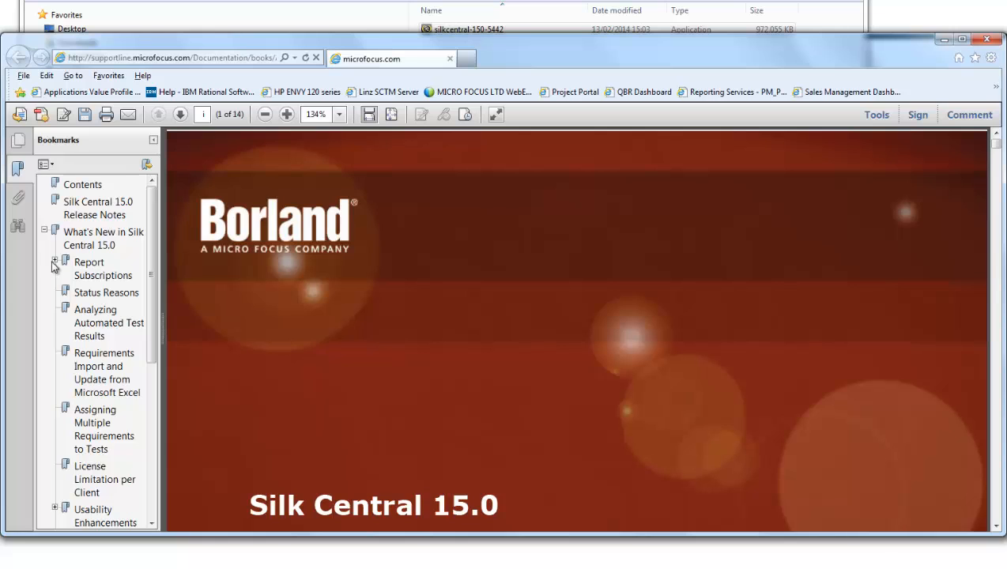
{"action": "left_click", "coordinate": [55, 261]}
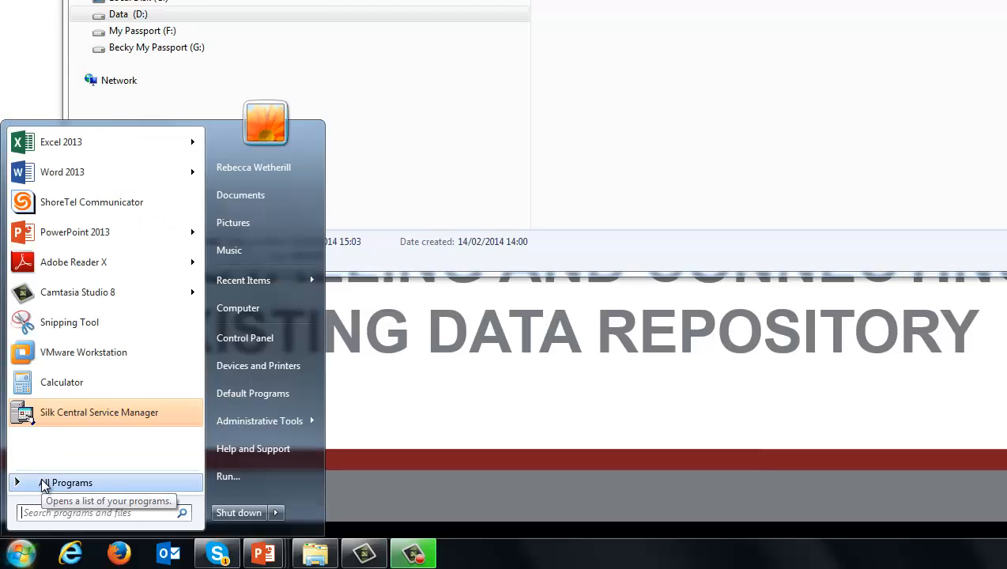
Launch Silk Central Home Page from All Programs > Silk > Silk Central 15.0.
{"action": "left_click", "coordinate": [44, 483]}
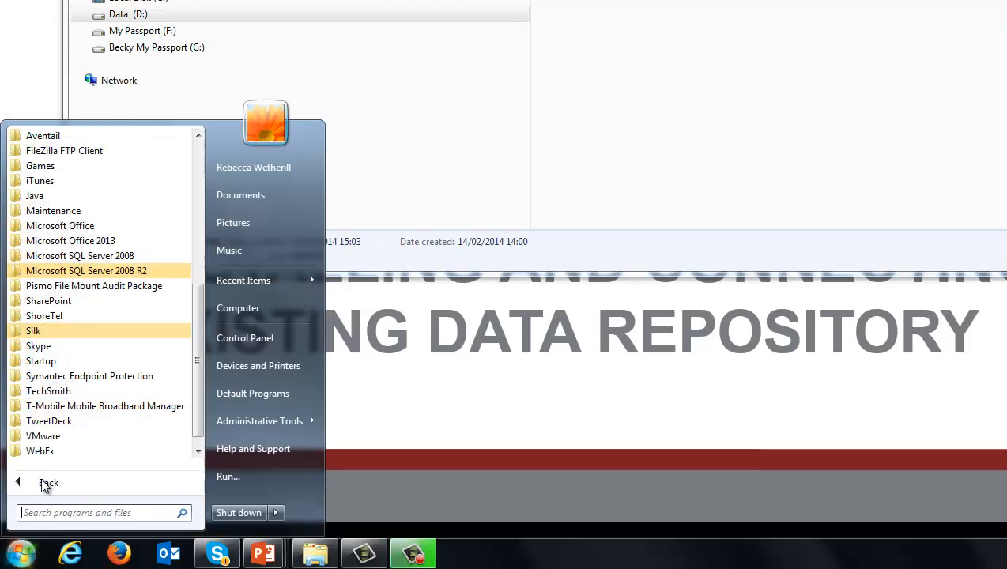
{"action": "left_click", "coordinate": [152, 332]}
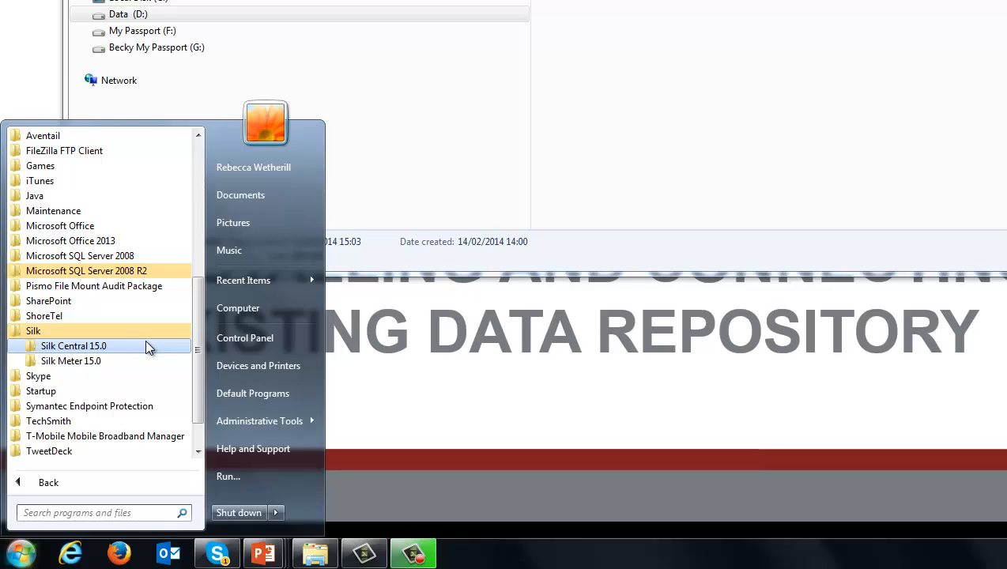
{"action": "left_click", "coordinate": [149, 349]}
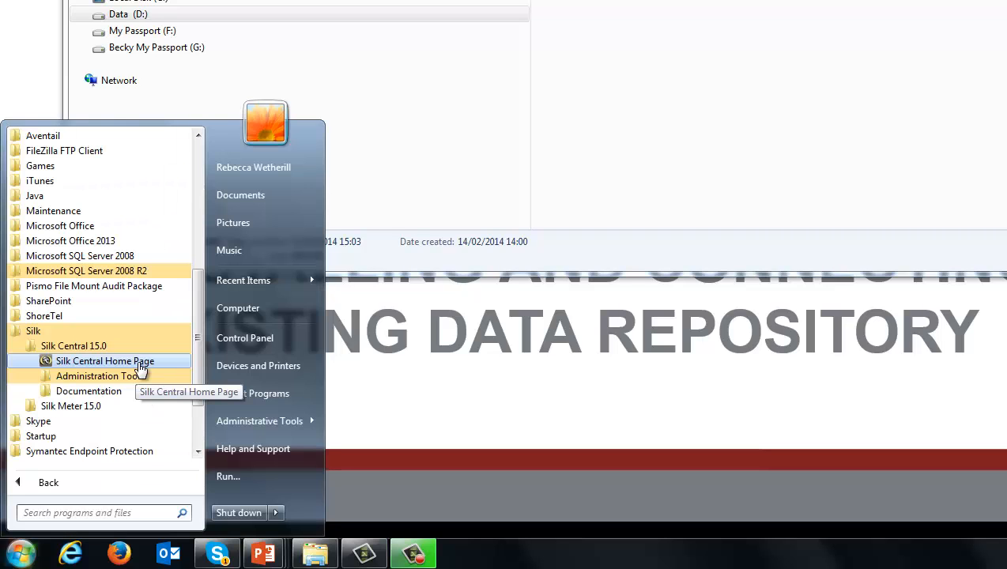
{"action": "left_click", "coordinate": [140, 365]}
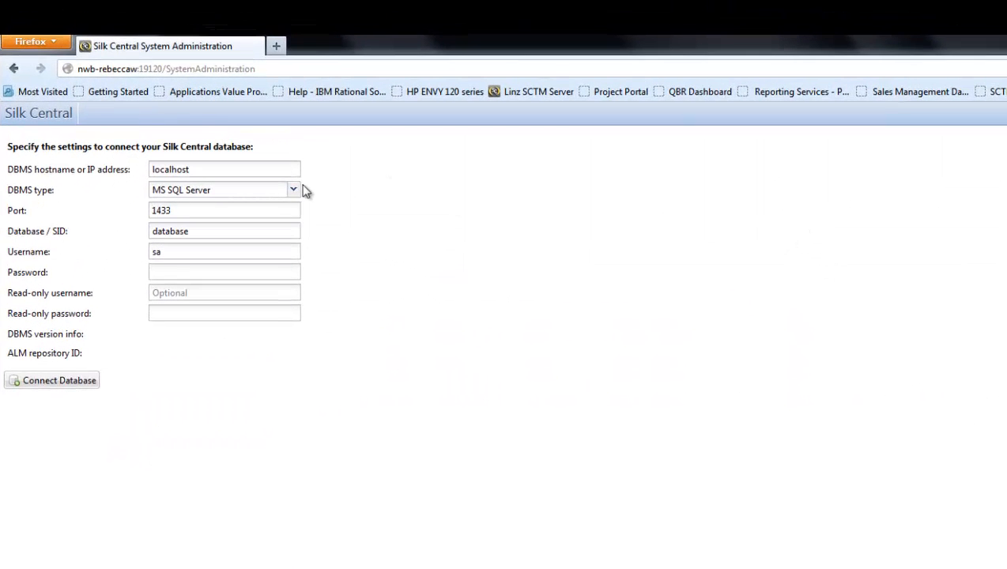
Connect with this machine's hostname, MS SQL Server on port 1433, database silkcentraleval, user sa.
{"action": "left_click", "coordinate": [266, 172]}
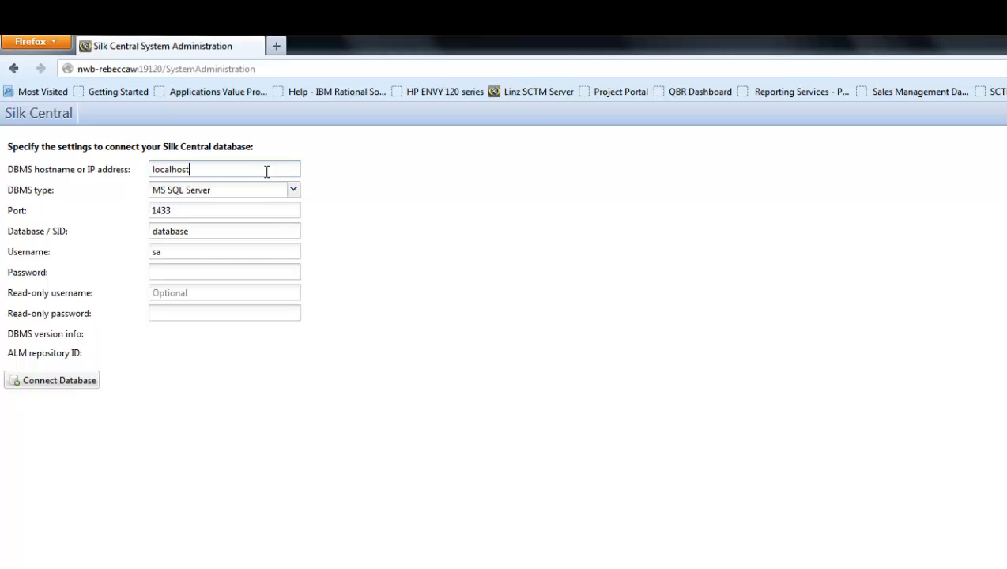
{"action": "left_click_drag", "start_coordinate": [266, 171], "coordinate": [64, 151]}
{"action": "type", "text": "nwb-rebeccaw"}
{"action": "left_click", "coordinate": [293, 194]}
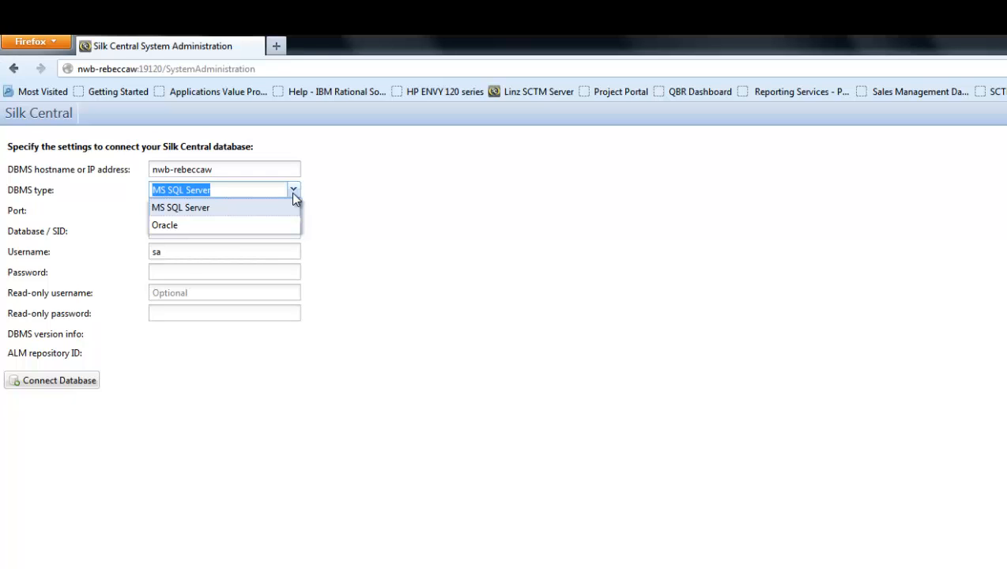
{"action": "left_click", "coordinate": [198, 210]}
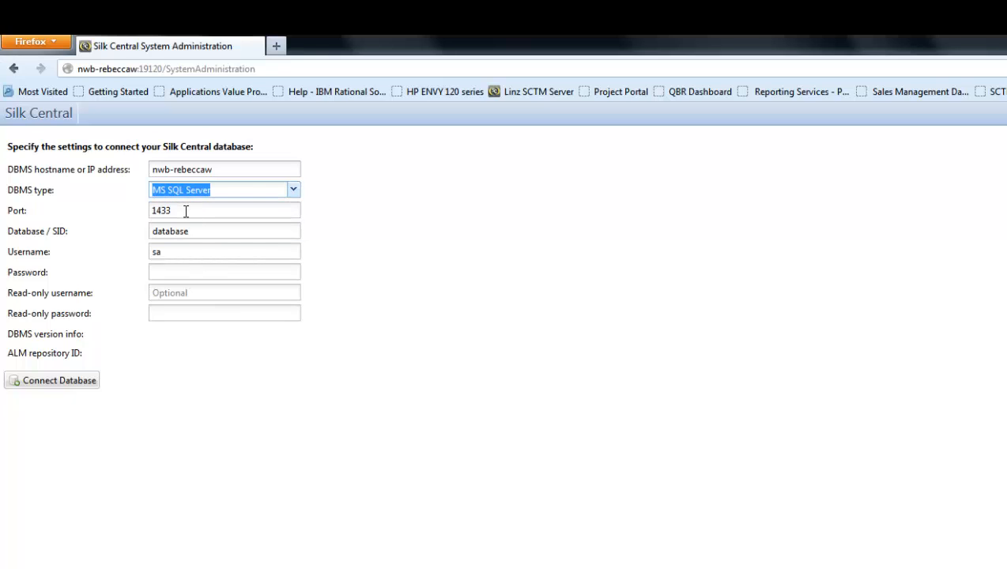
{"action": "left_click", "coordinate": [185, 211]}
{"action": "left_click_drag", "start_coordinate": [192, 229], "coordinate": [120, 228]}
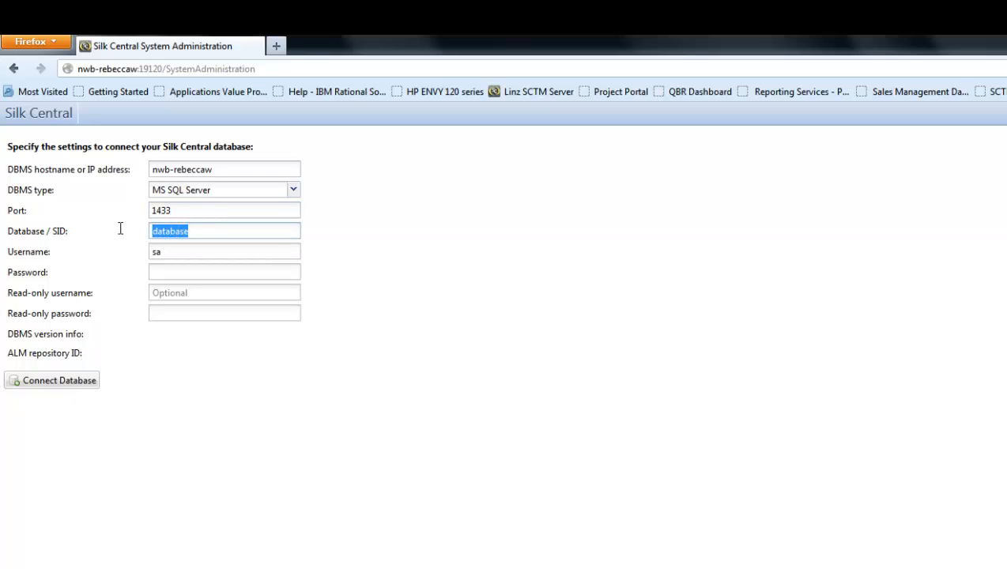
{"action": "type", "text": "silkcentraleval"}
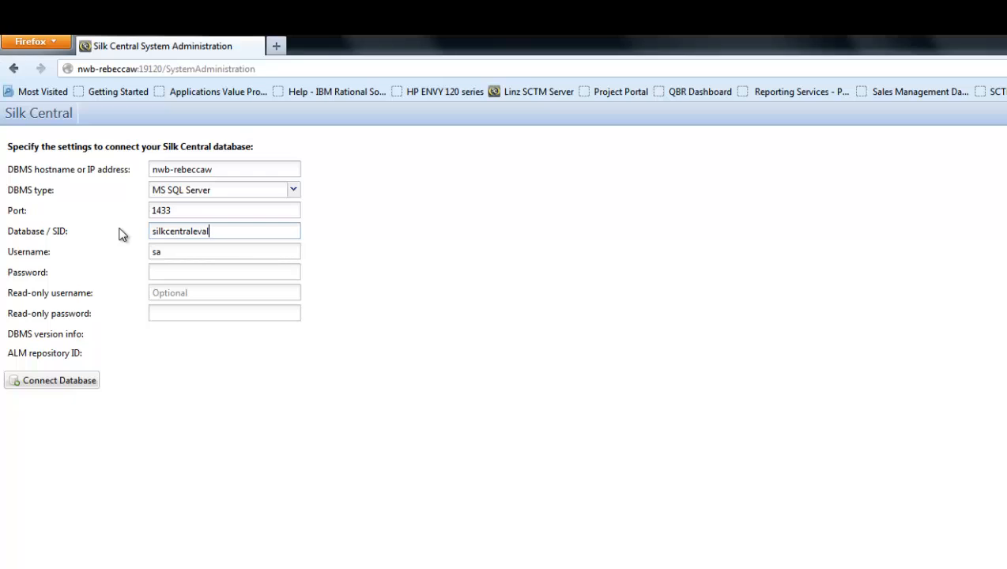
{"action": "key", "text": "Tab"}
{"action": "key", "text": "Tab"}
{"action": "type", "text": "sa"}
{"action": "left_click", "coordinate": [56, 380]}
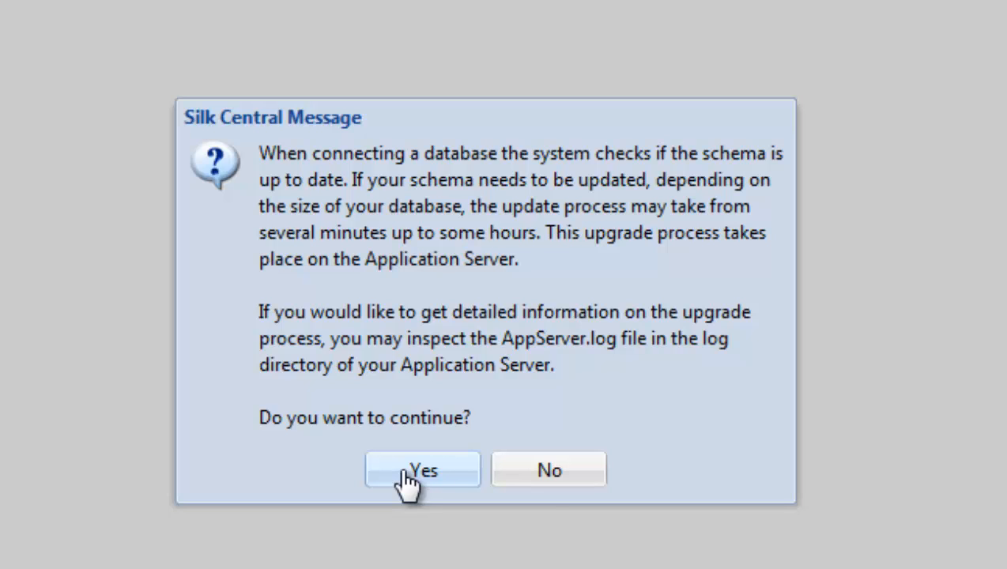
Confirm continuing and create the new database using SQL login sa and its password.
{"action": "left_click", "coordinate": [406, 473]}
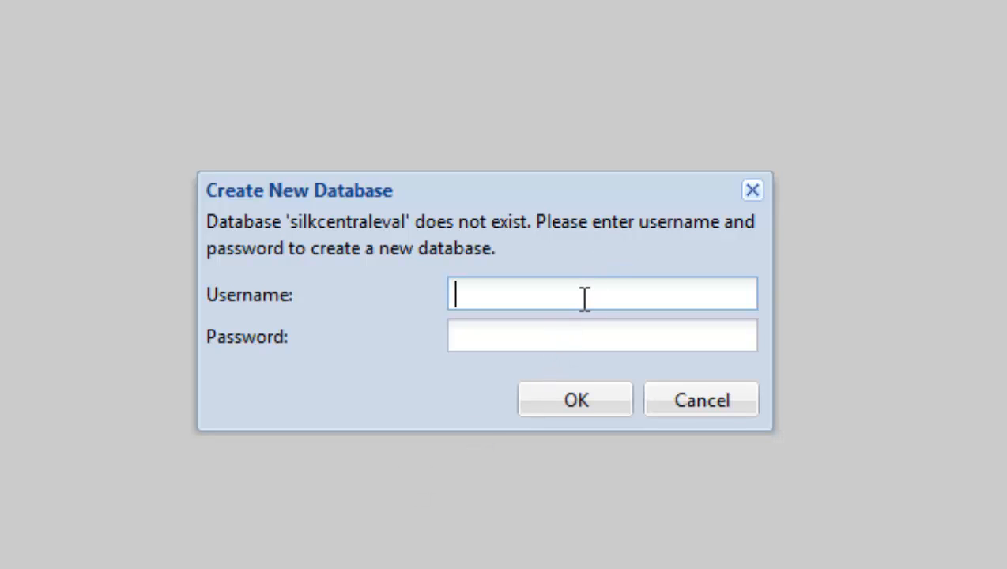
{"action": "type", "text": "sa"}
{"action": "key", "text": "Tab"}
{"action": "type", "text": "••"}
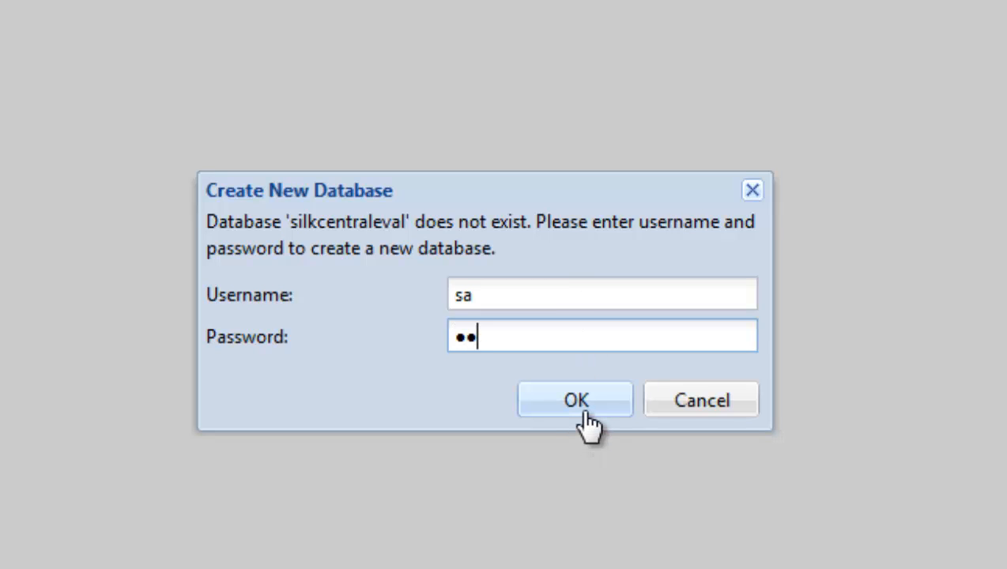
{"action": "left_click", "coordinate": [586, 412]}
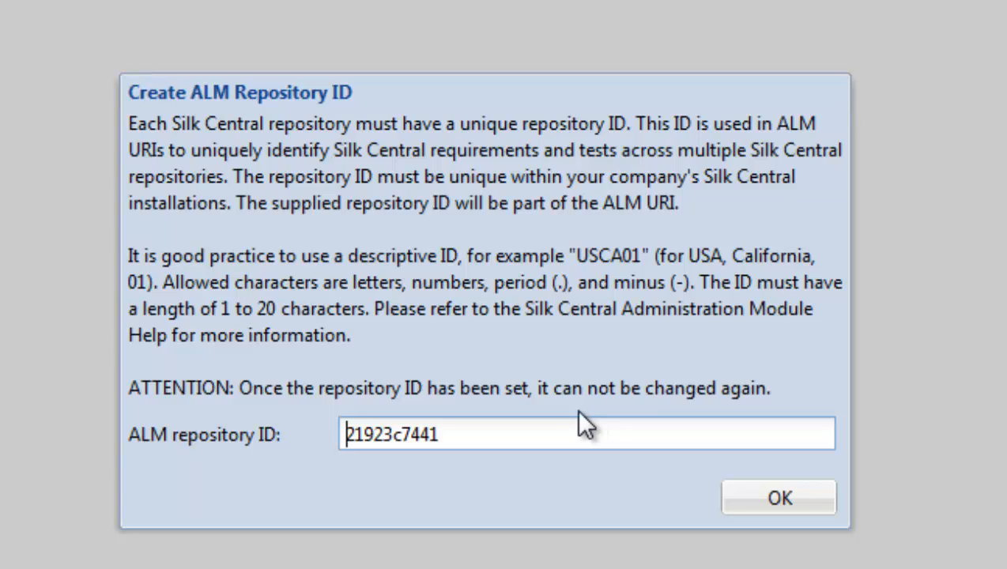
Replace the suggested ALM repository ID with 'silkcentral-local' and confirm it.
{"action": "left_click_drag", "start_coordinate": [496, 434], "coordinate": [293, 437]}
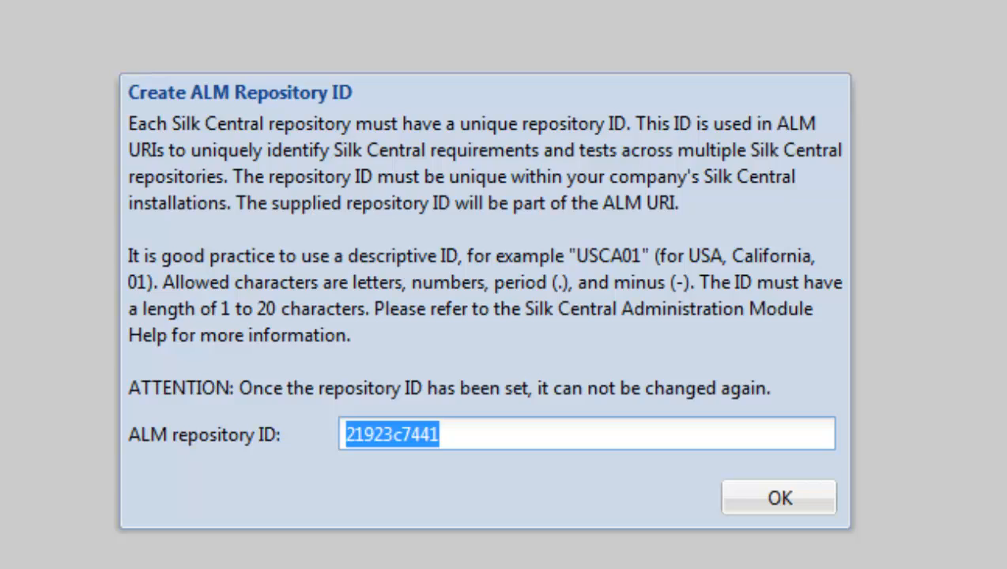
{"action": "type", "text": "si"}
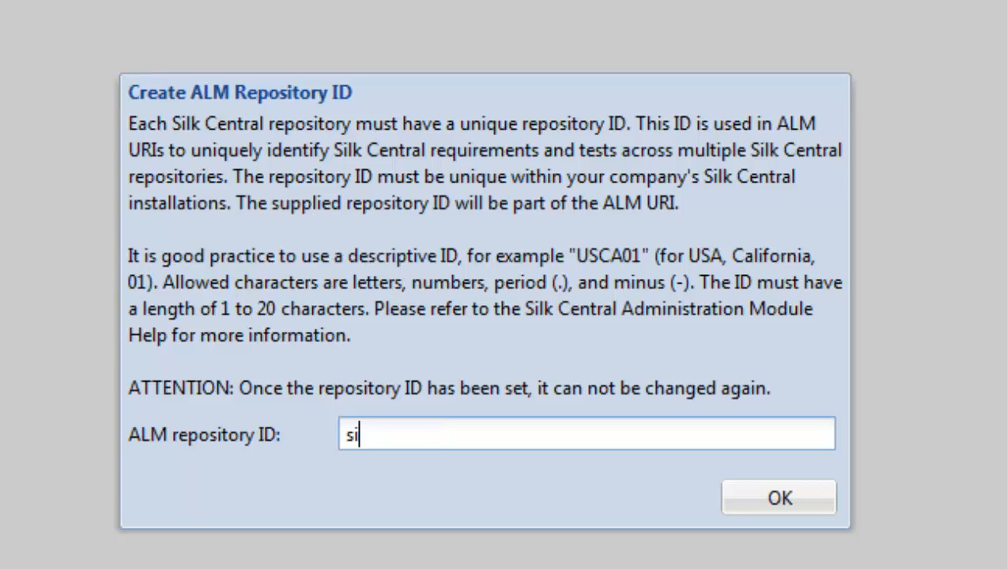
{"action": "type", "text": "lkcentral"}
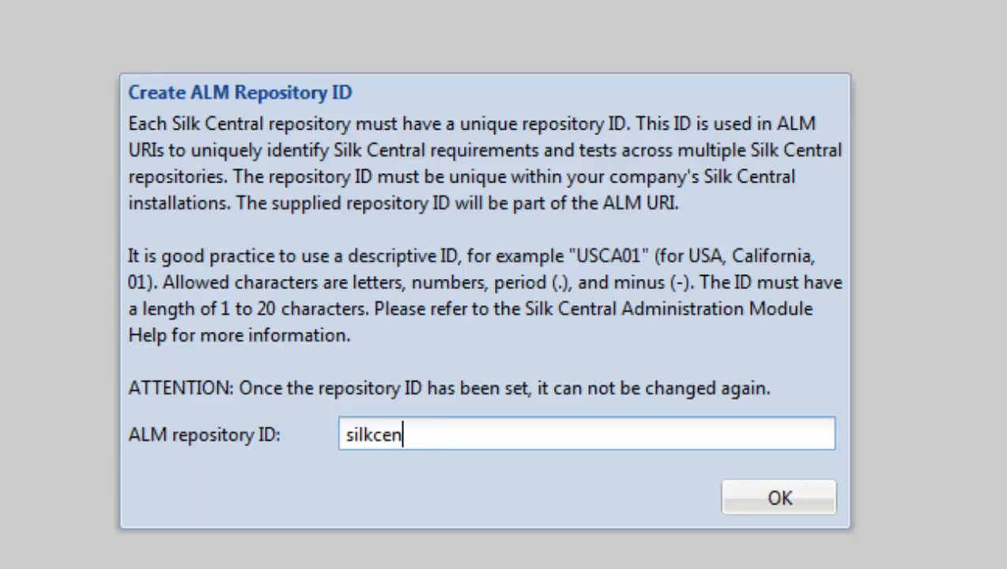
{"action": "type", "text": "-local"}
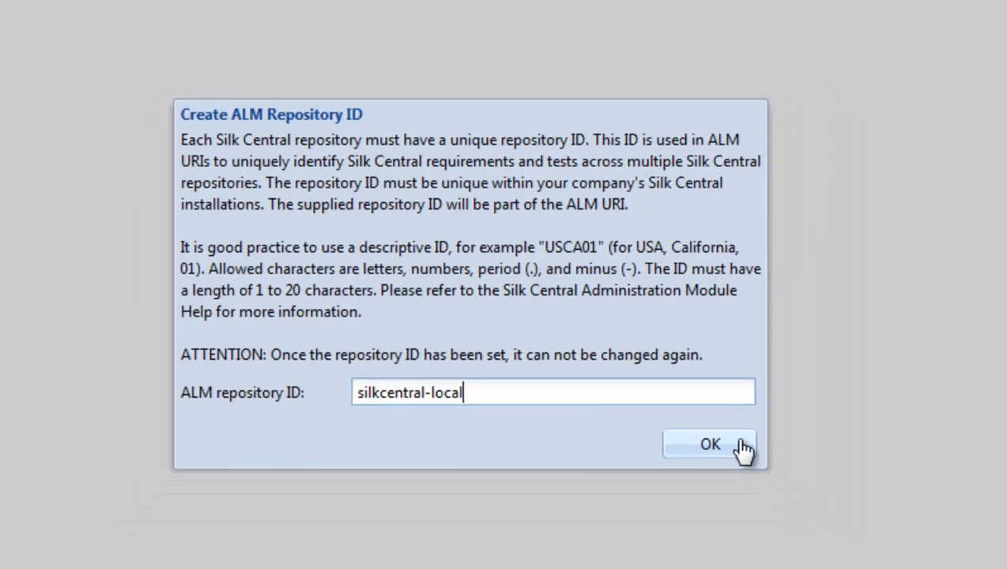
{"action": "left_click", "coordinate": [820, 503]}
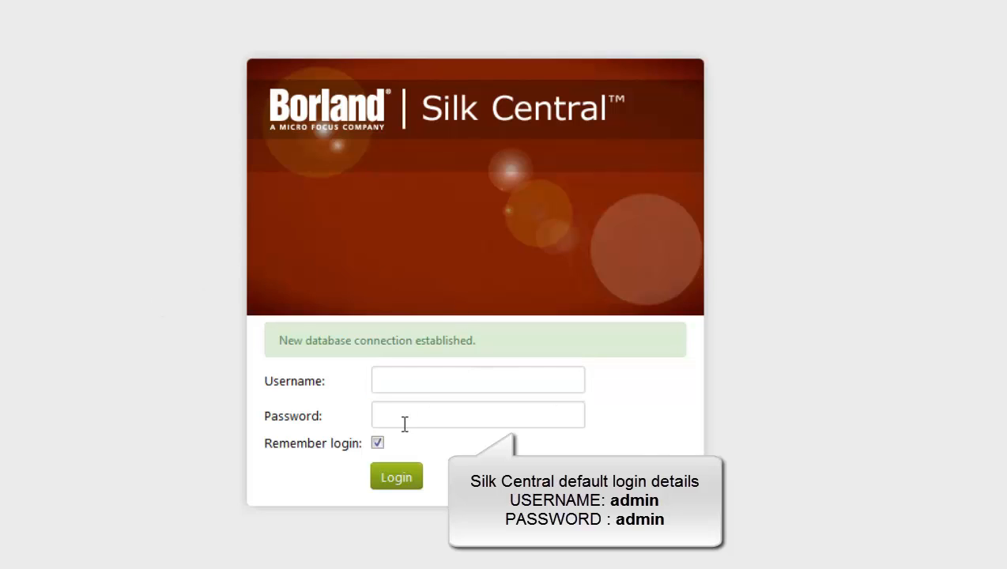
Log in to Silk Central with username 'admin' and the default password.
{"action": "left_click", "coordinate": [407, 384]}
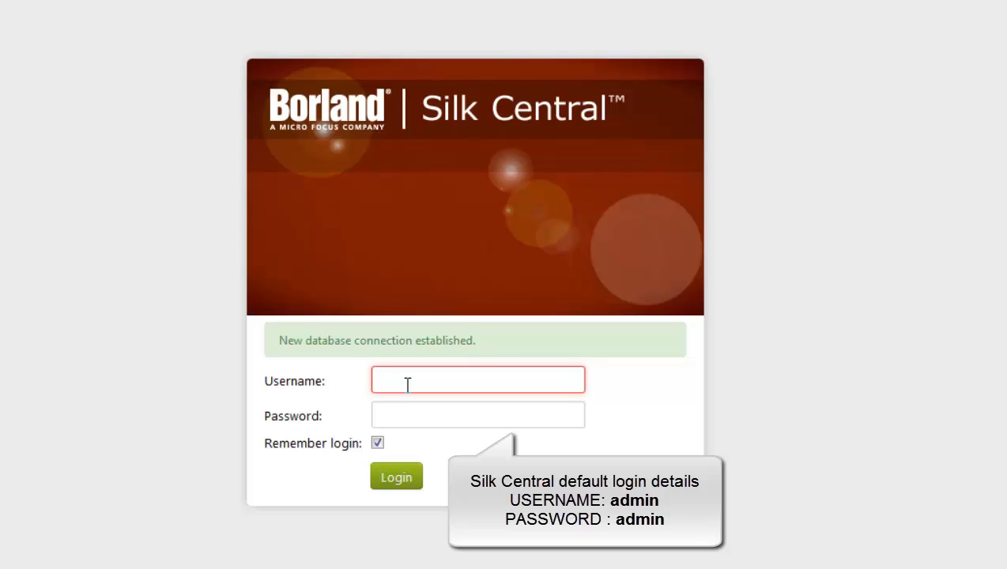
{"action": "type", "text": "admin"}
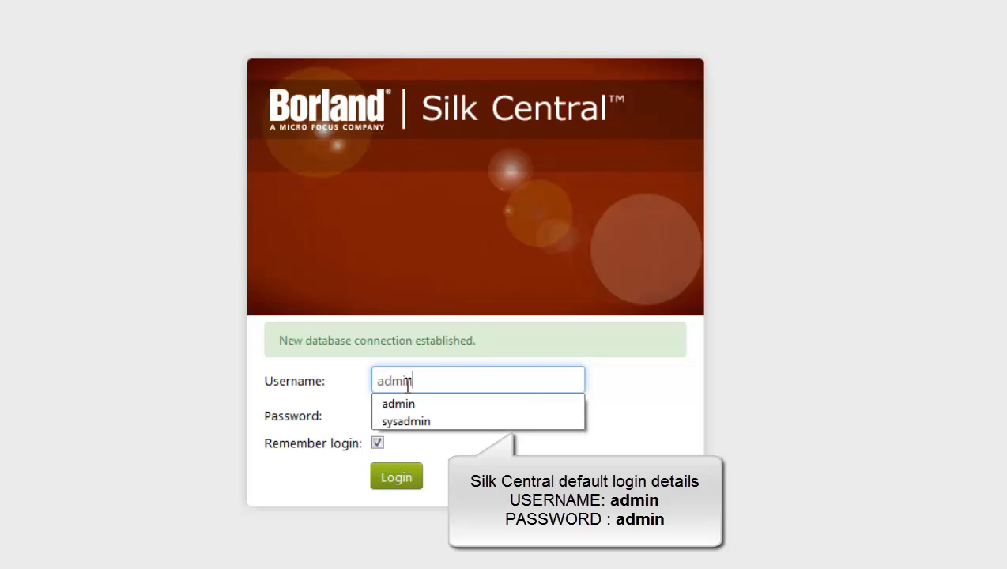
{"action": "key", "text": "Tab"}
{"action": "type", "text": "admin"}
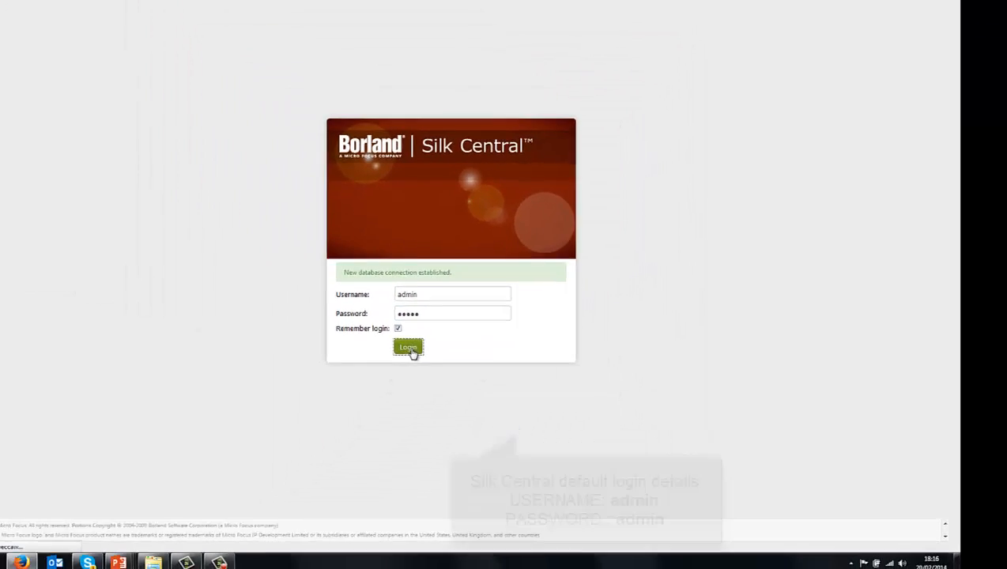
{"action": "left_click", "coordinate": [419, 448]}
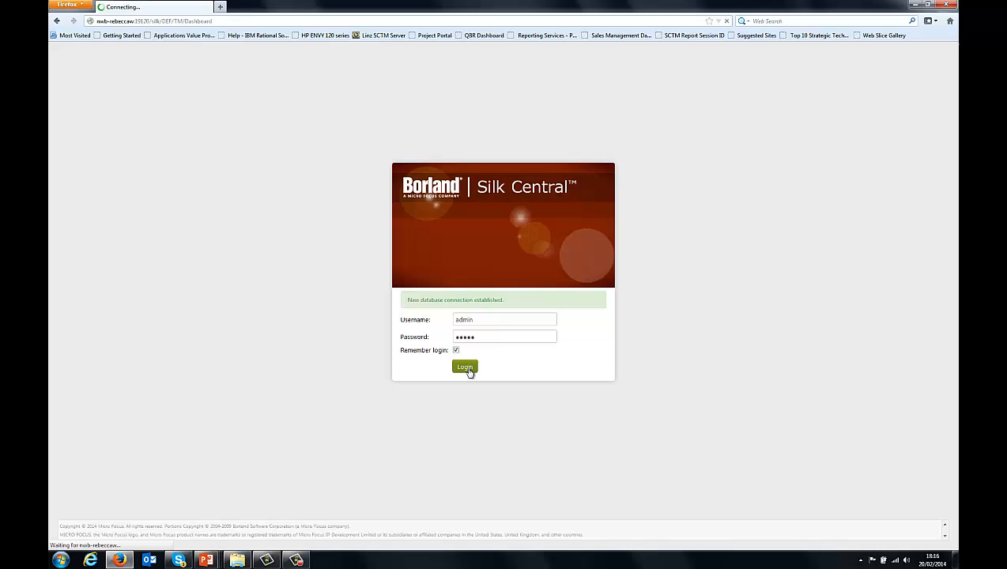